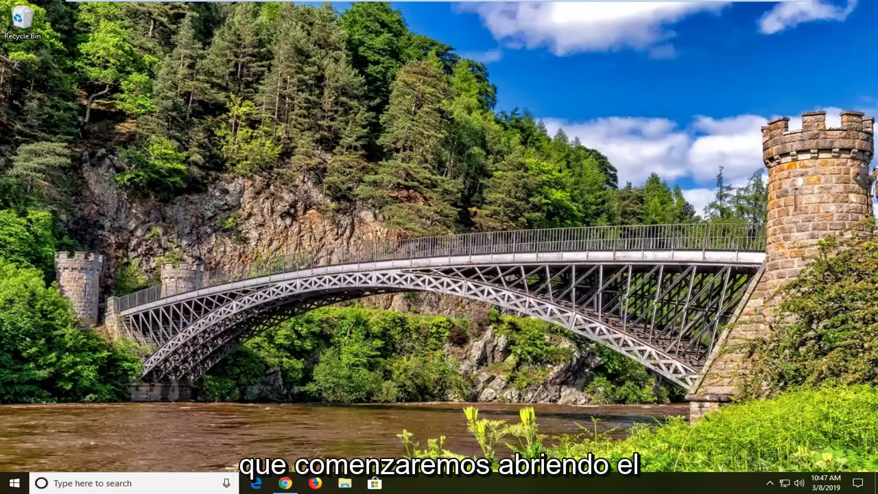
- Search for group policy, open the Local Group Policy Editor, and enlarge its window and policy tree
click(12, 483)
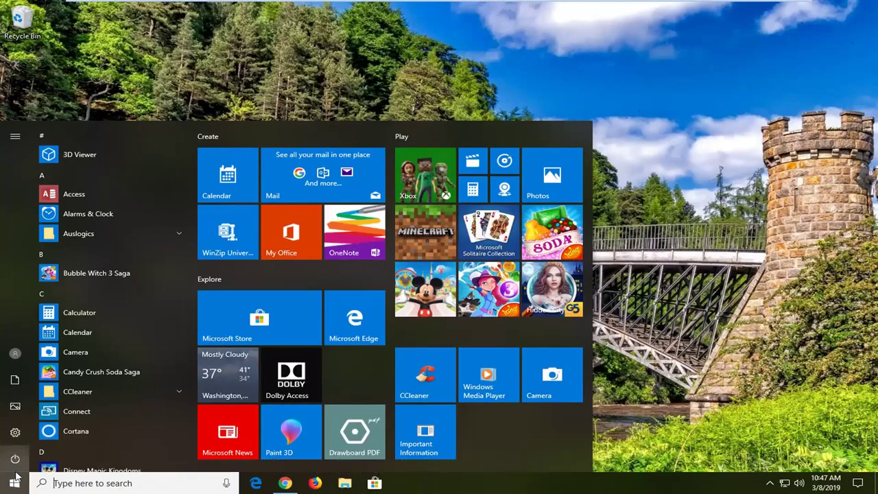
text(g)
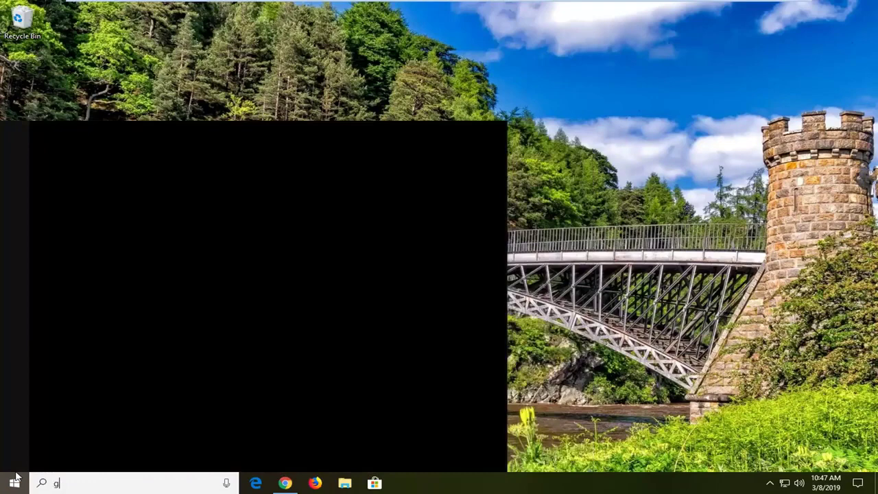
text(roup policy)
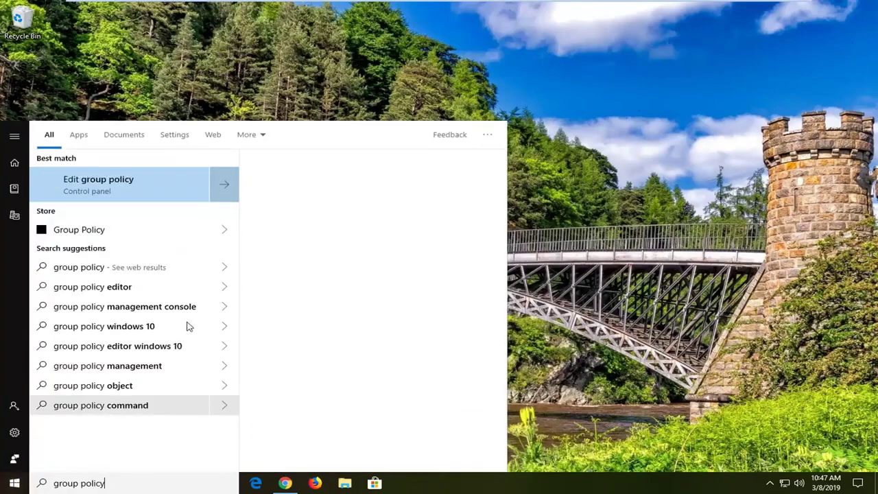
click(124, 186)
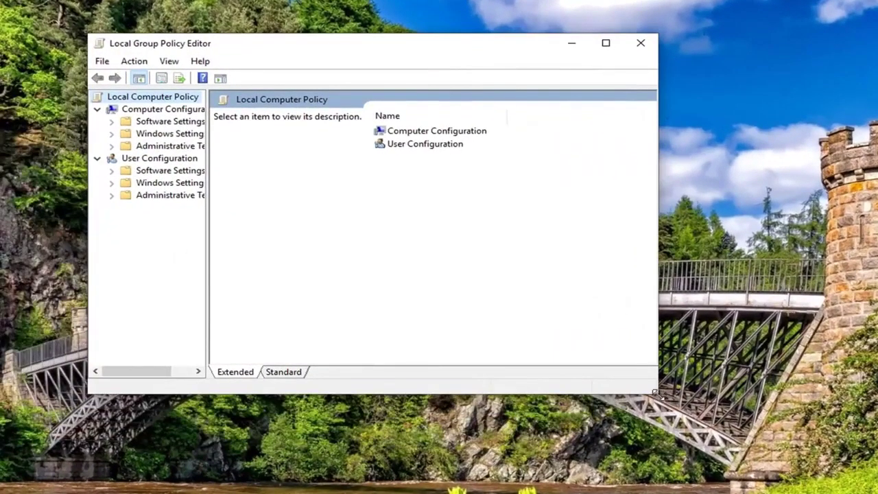
drag(657, 393, 786, 458)
drag(206, 205, 305, 205)
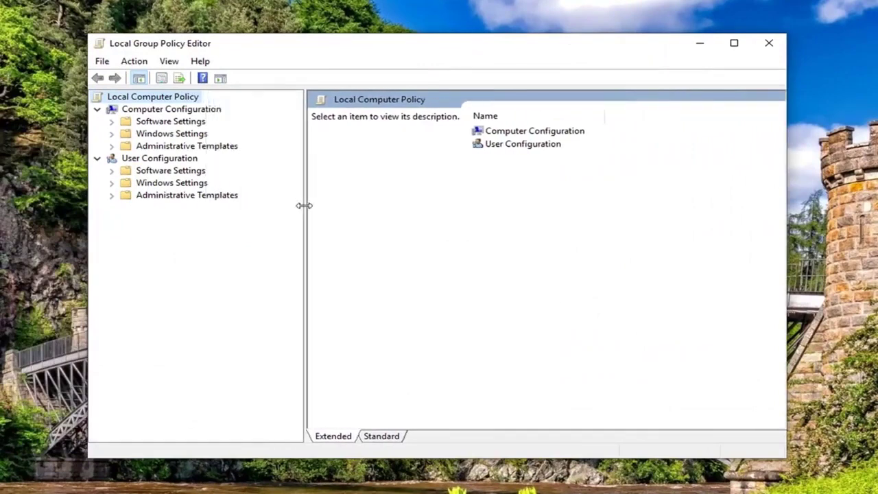
- Collapse User Configuration and open the Logon folder under Computer Configuration, Administrative Templates, System
click(158, 158)
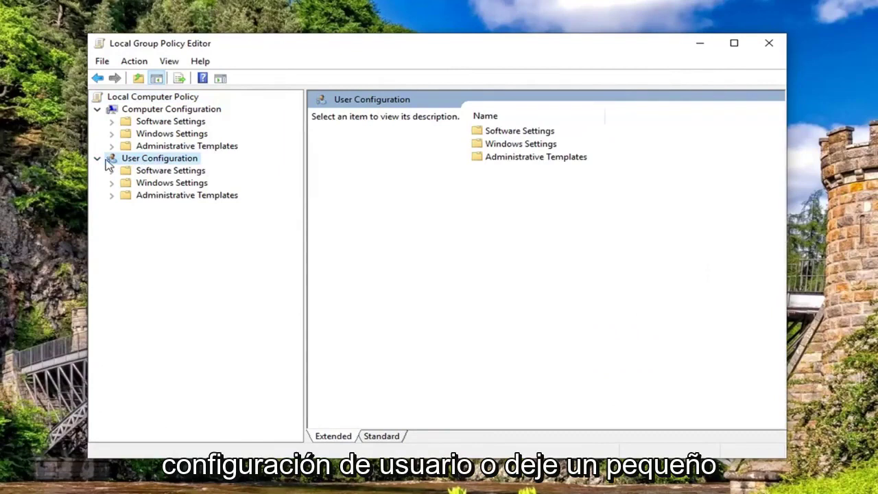
click(97, 159)
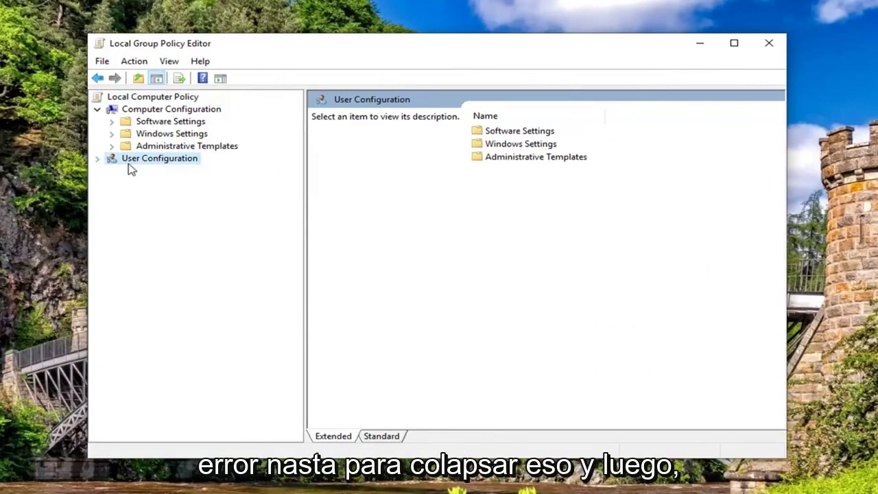
click(149, 111)
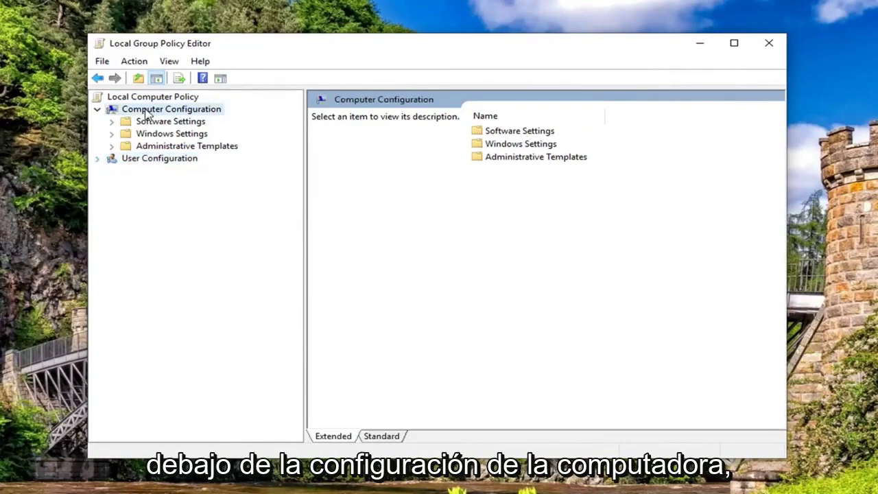
click(157, 147)
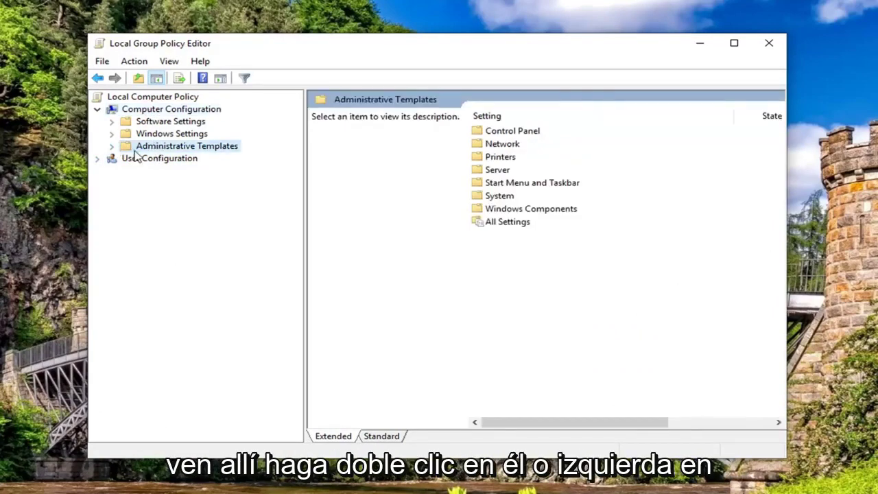
click(112, 147)
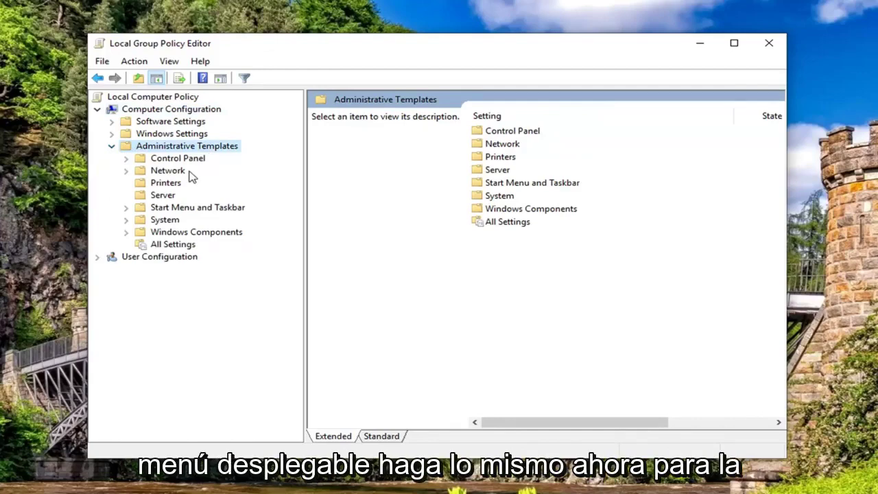
click(160, 220)
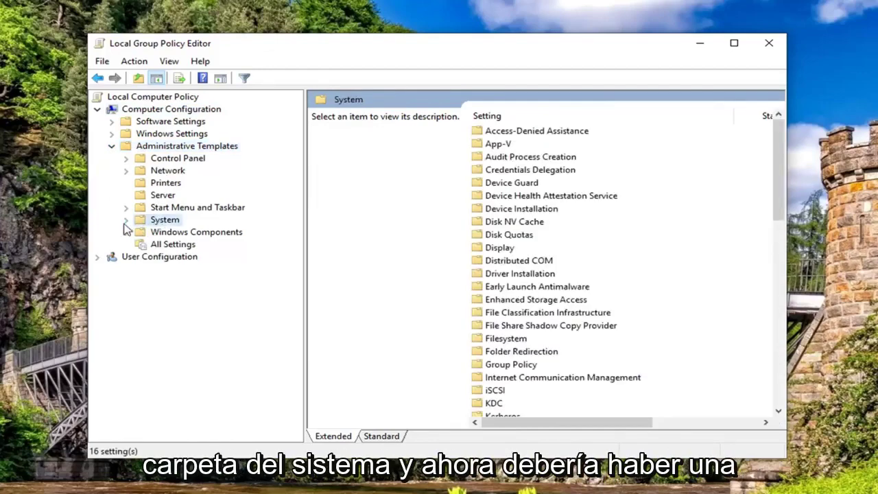
click(126, 221)
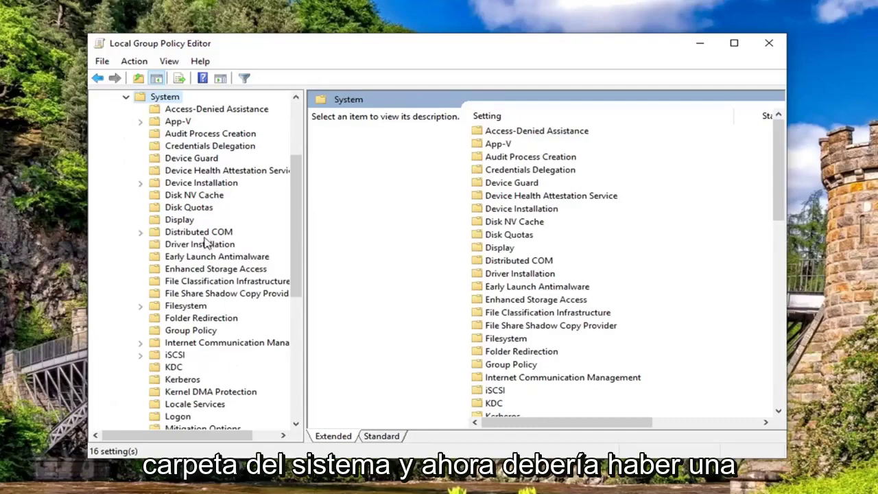
scroll(175, 300, down, 1)
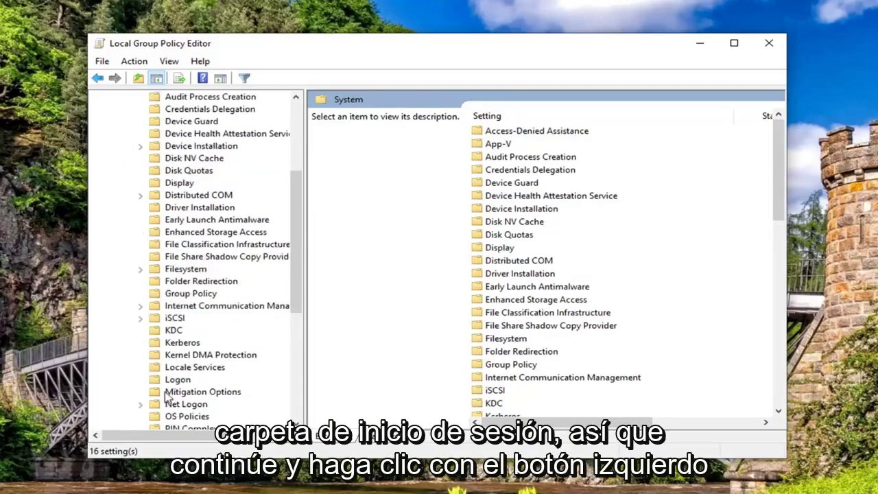
click(175, 381)
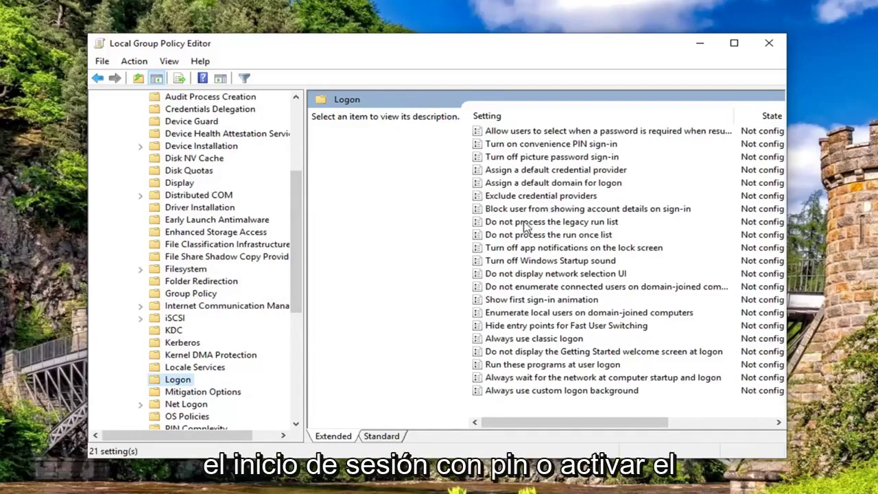
- Set the "Turn on convenience PIN sign-in" policy to Enabled, apply it, and close the policy editor
click(533, 145)
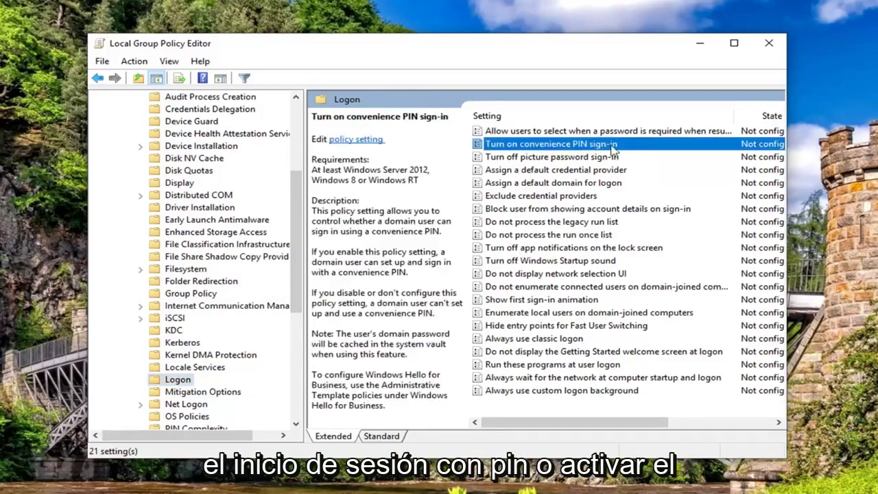
double_click(561, 146)
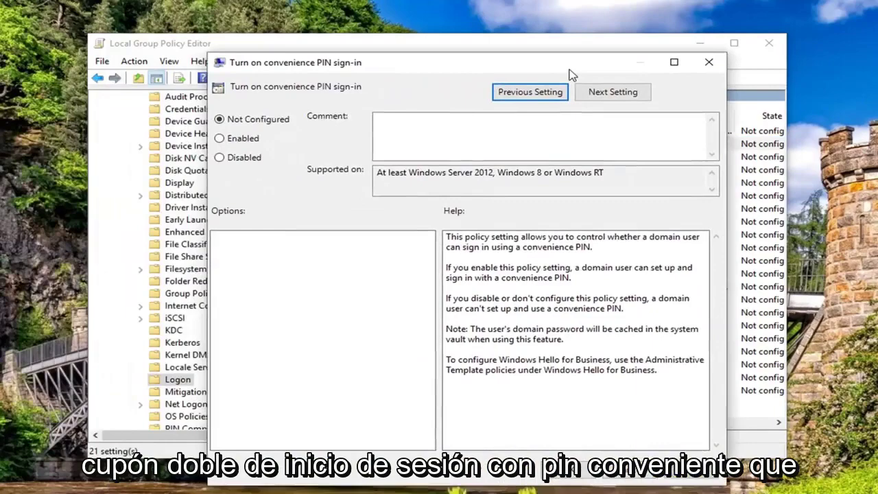
drag(569, 69, 582, 60)
click(250, 131)
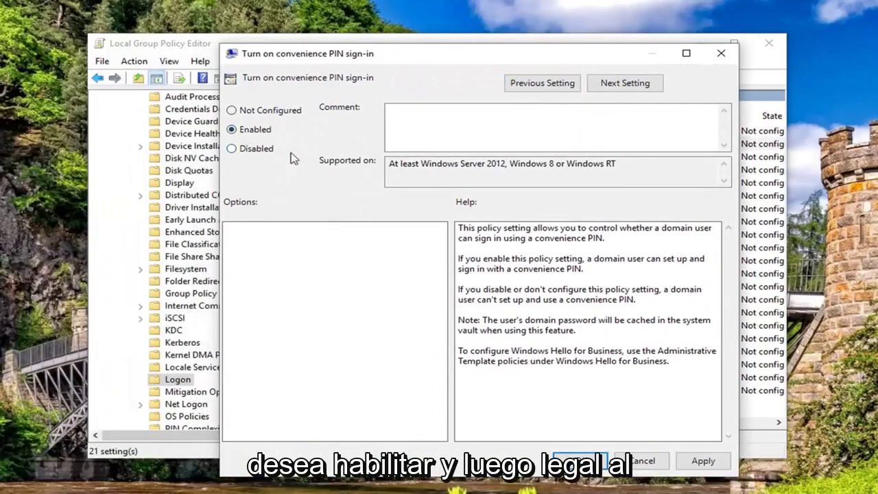
click(701, 461)
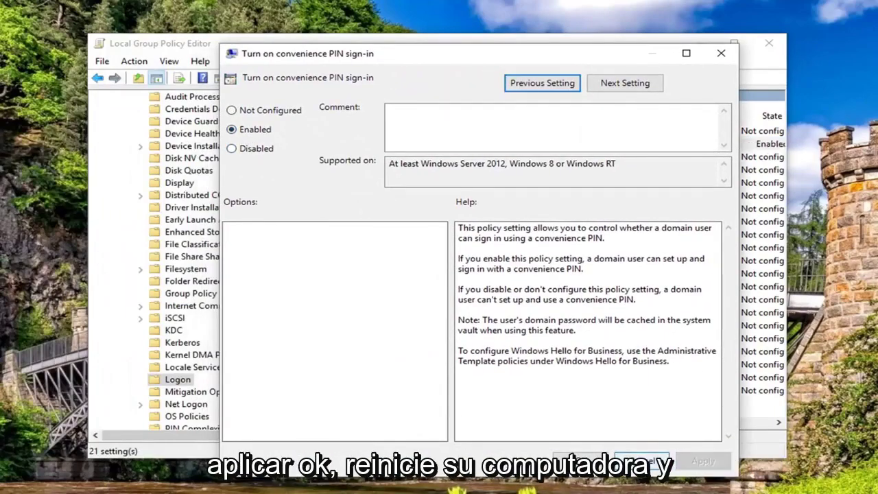
click(580, 459)
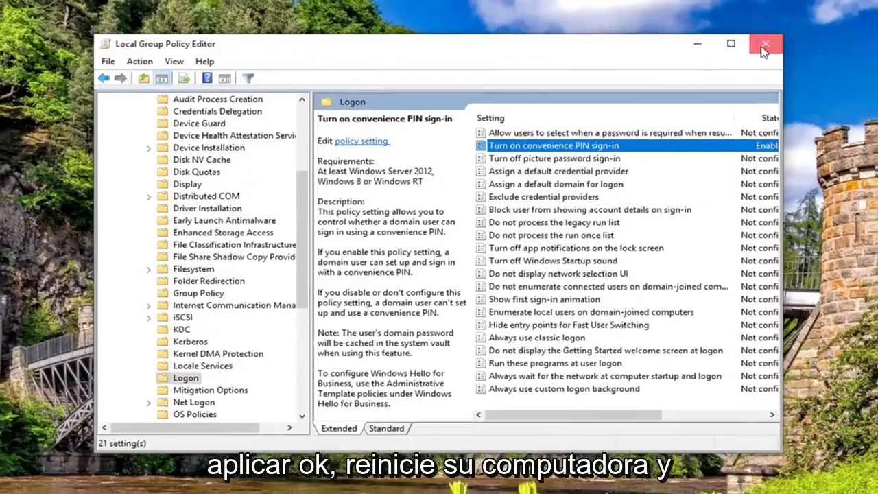
click(769, 42)
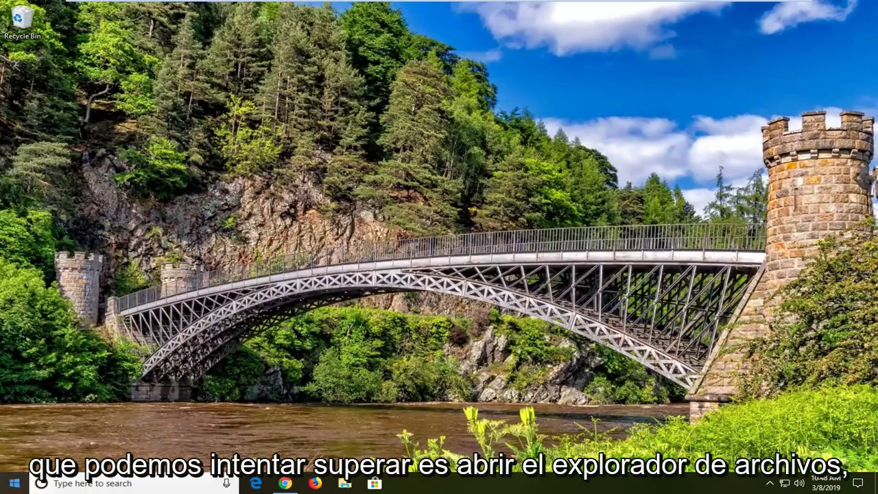
- Switch to File Explorer and open the Windows folder on Local Disk (C:)
click(345, 483)
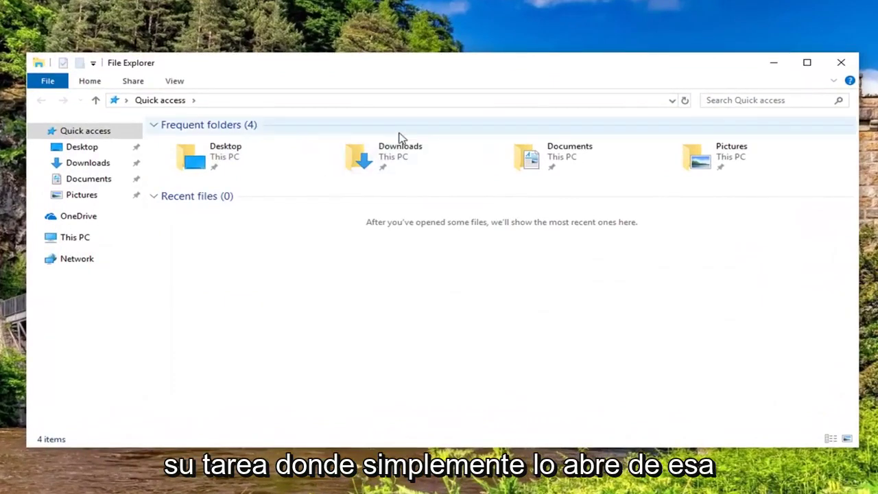
click(79, 244)
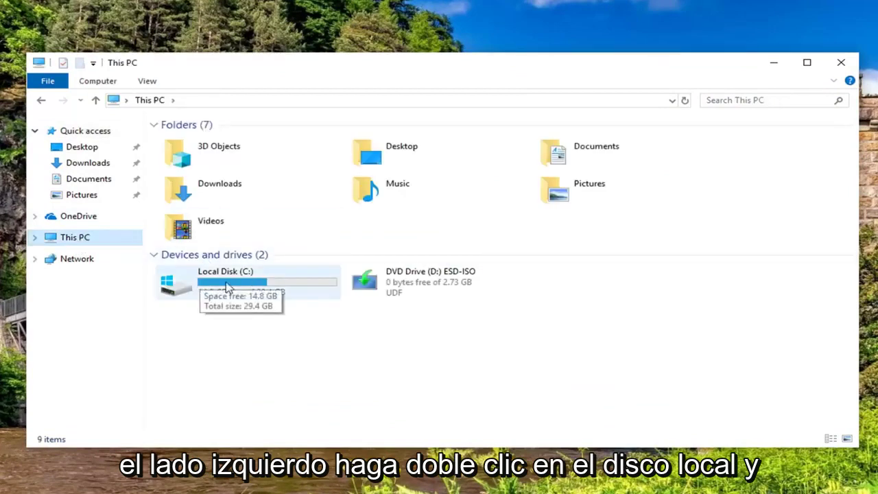
double_click(293, 295)
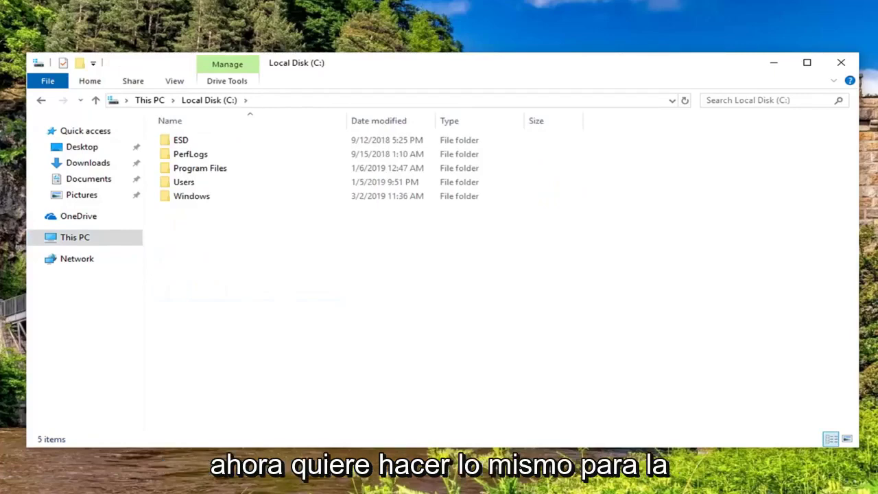
double_click(233, 197)
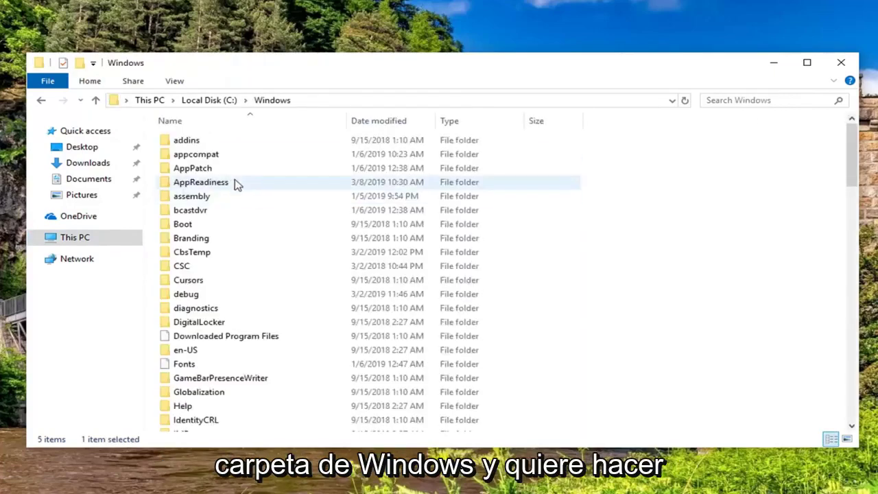
- Open the LocalService folder inside ServiceProfiles, granting permanent access to it
scroll(236, 347, down, 12)
scroll(210, 350, up, 2)
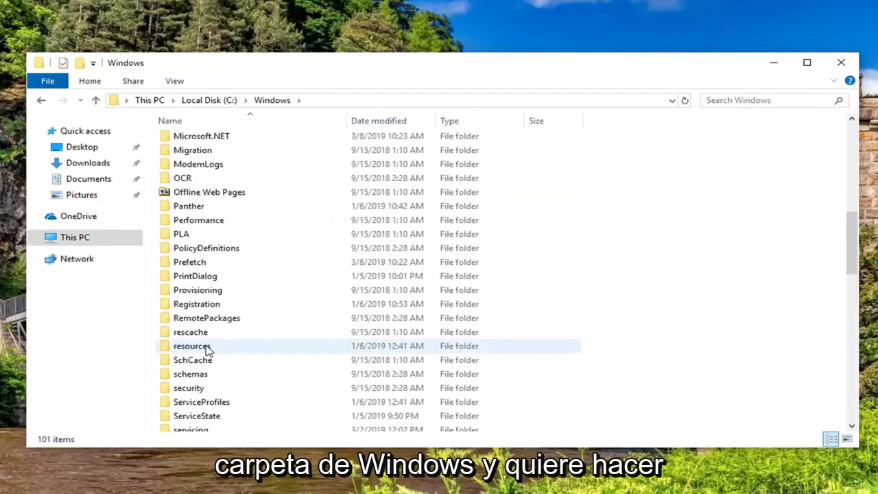
click(208, 403)
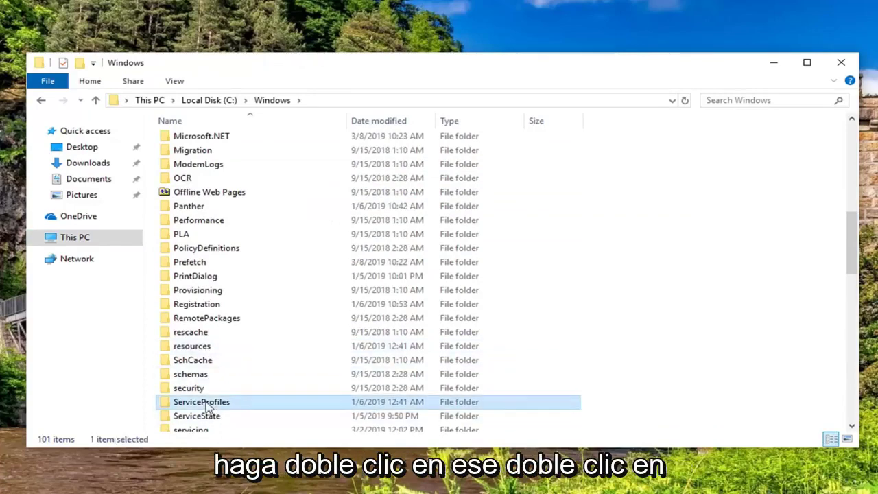
double_click(207, 404)
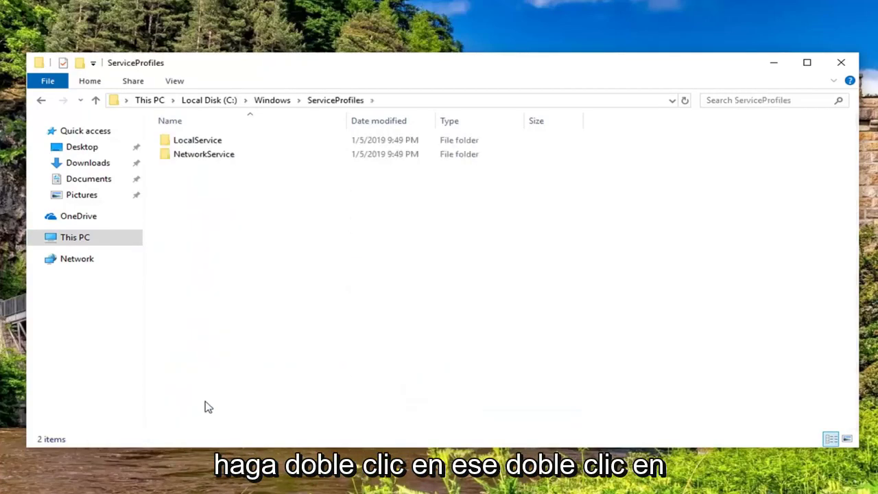
double_click(197, 142)
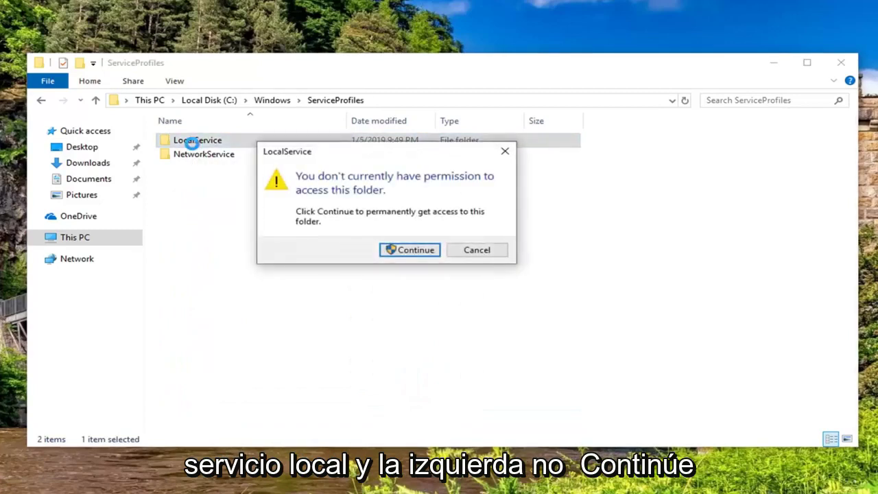
click(416, 252)
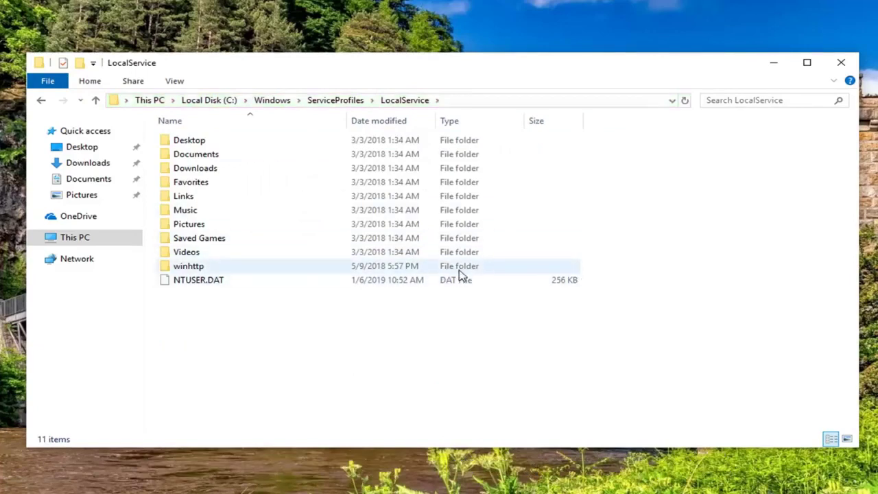
- Set the folder options to show hidden files, folders, and drives, and apply the change
click(173, 83)
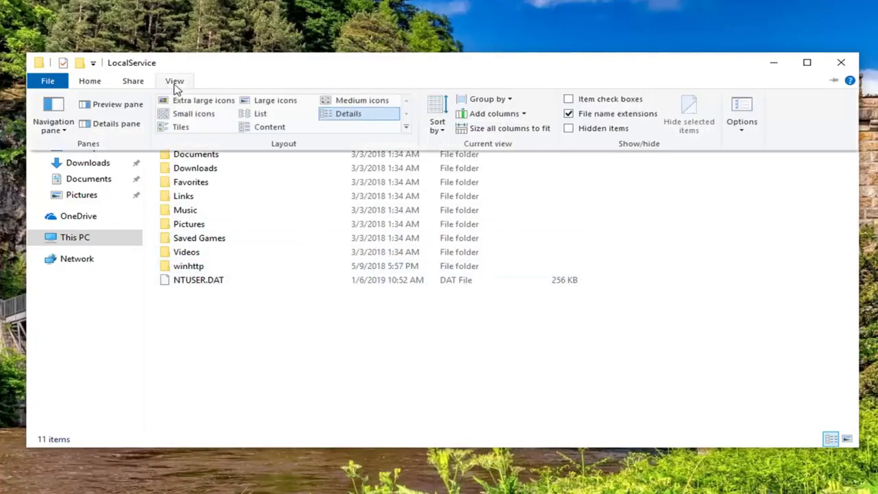
click(743, 118)
drag(192, 144, 483, 85)
click(385, 98)
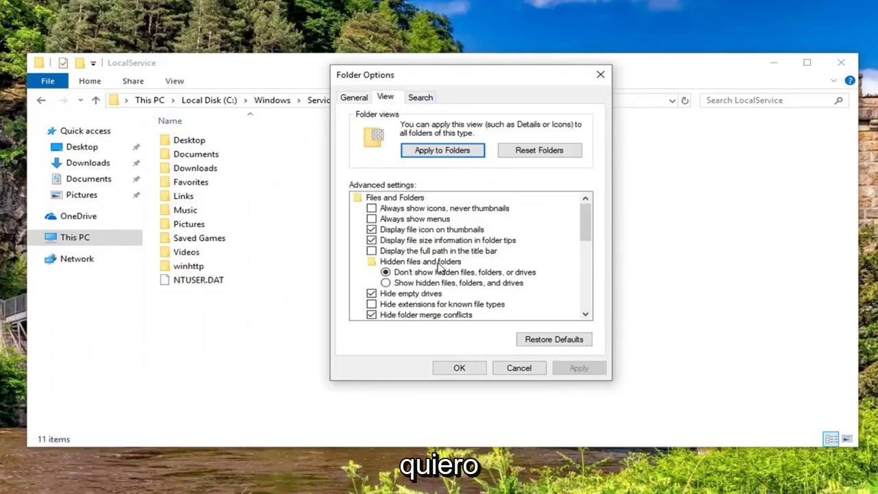
click(409, 283)
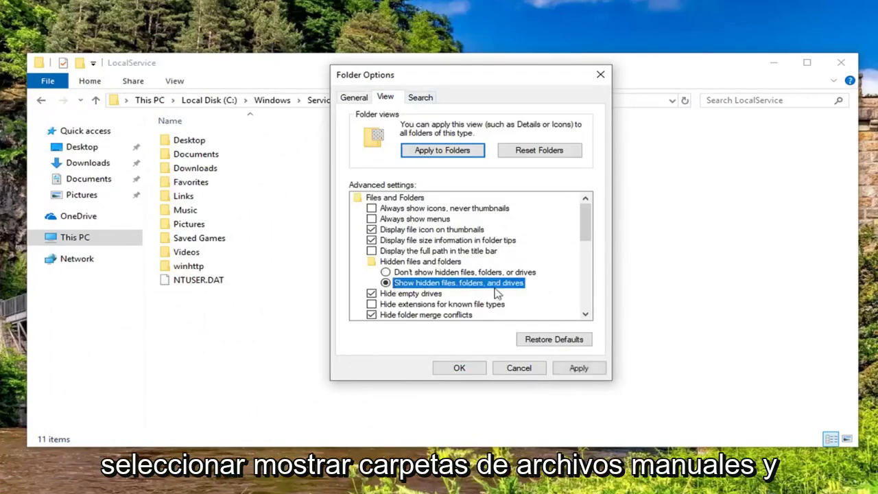
click(565, 370)
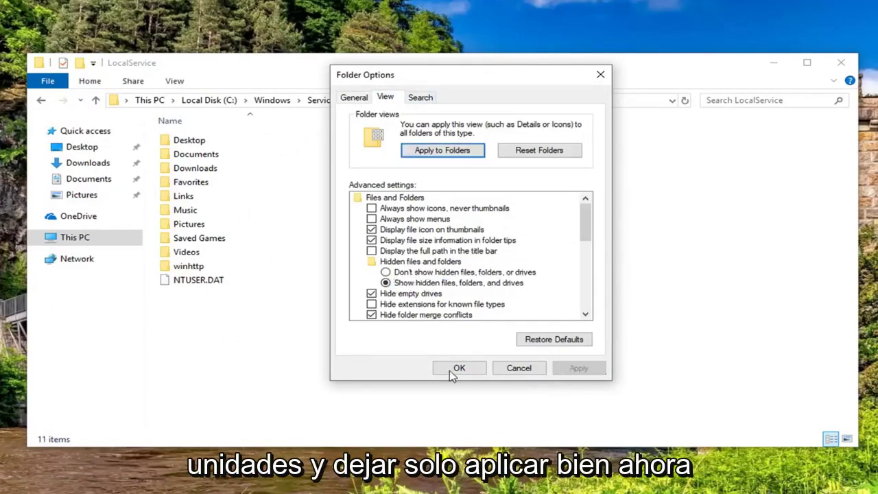
click(457, 369)
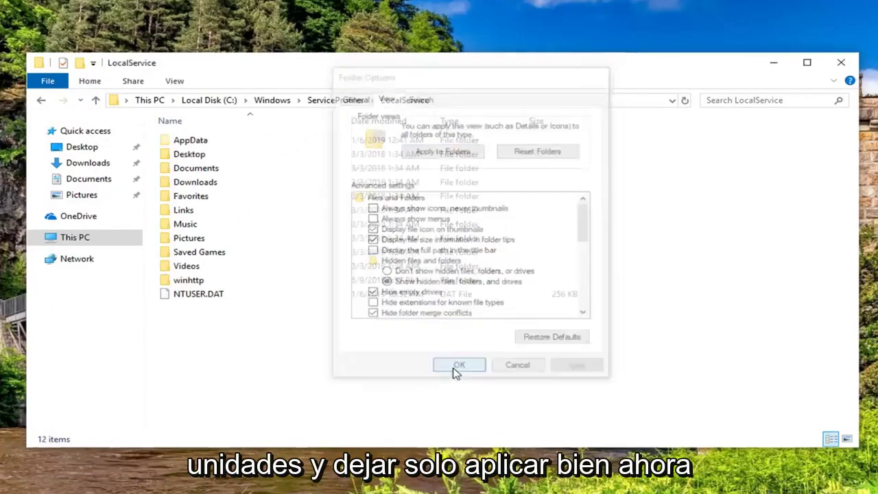
- Open AppData, its Local folder and the Microsoft folder inside it, granting permanent access wherever permission is requested
click(192, 142)
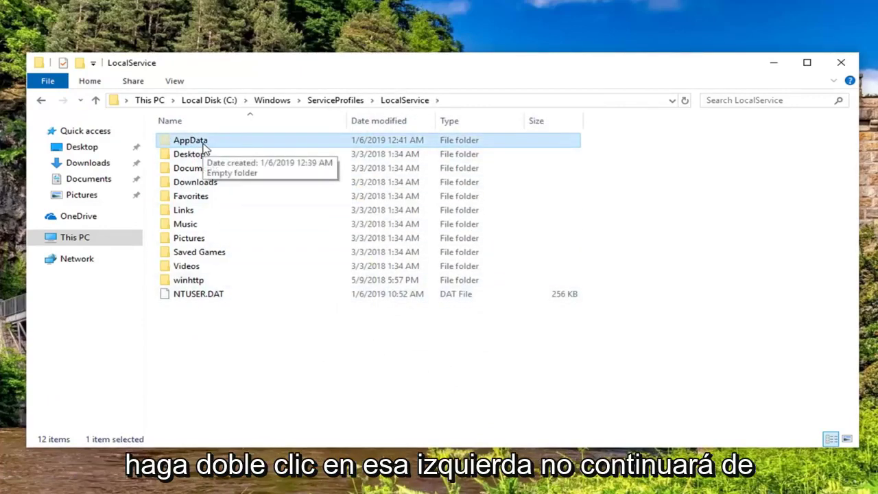
double_click(202, 142)
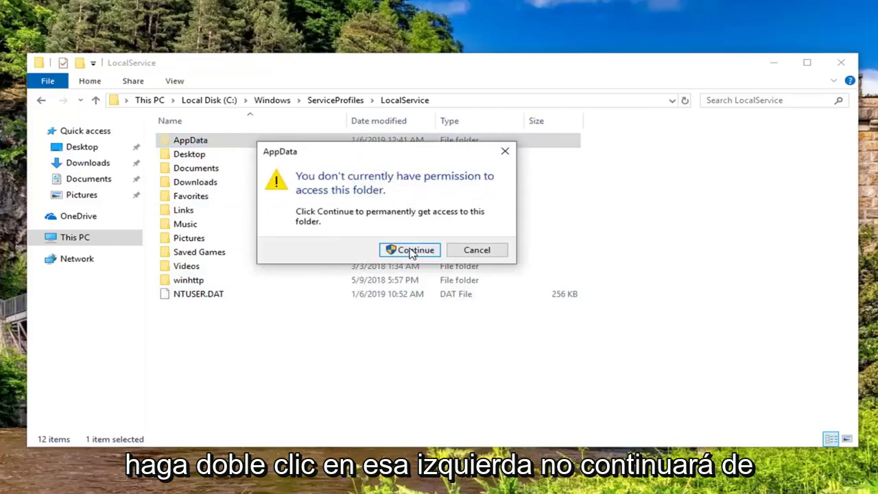
click(406, 249)
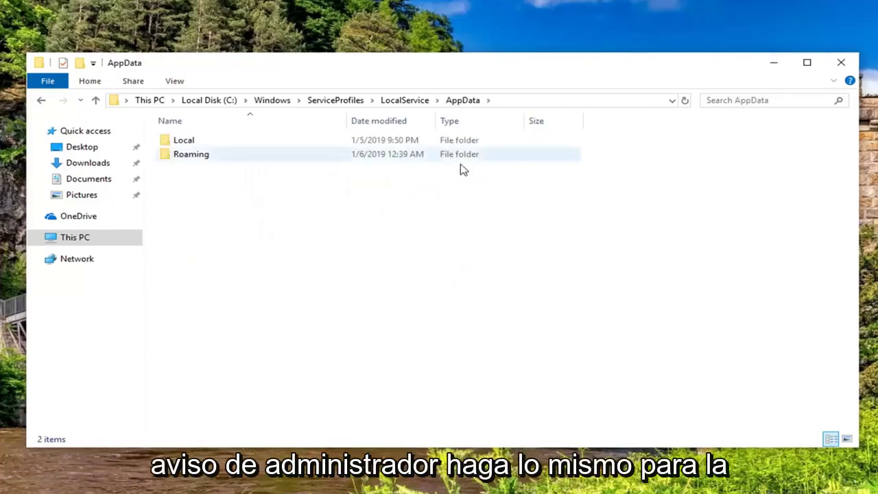
double_click(194, 144)
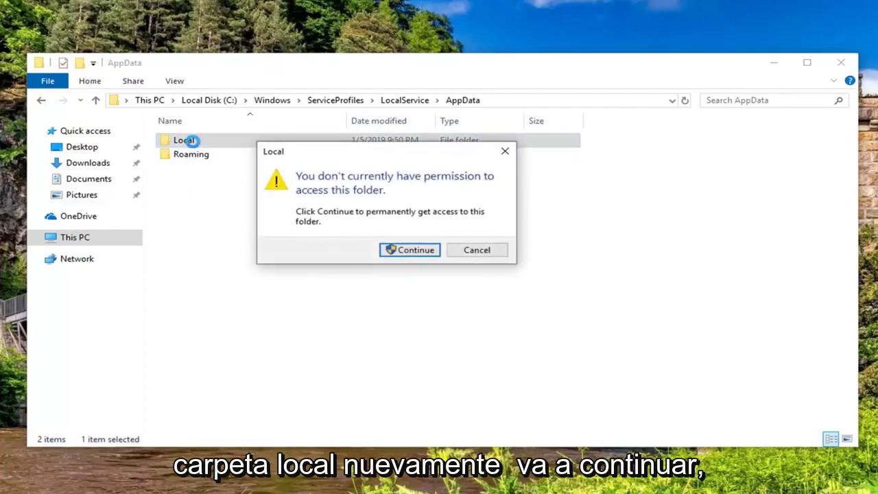
click(413, 249)
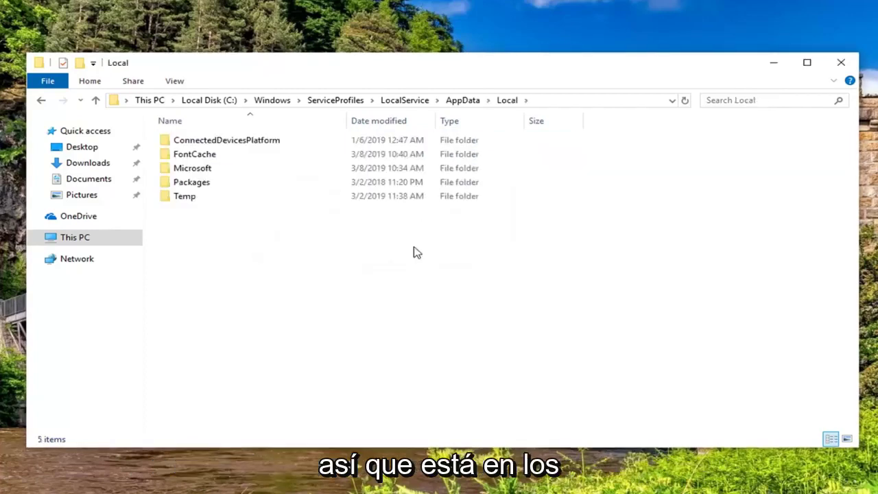
double_click(192, 172)
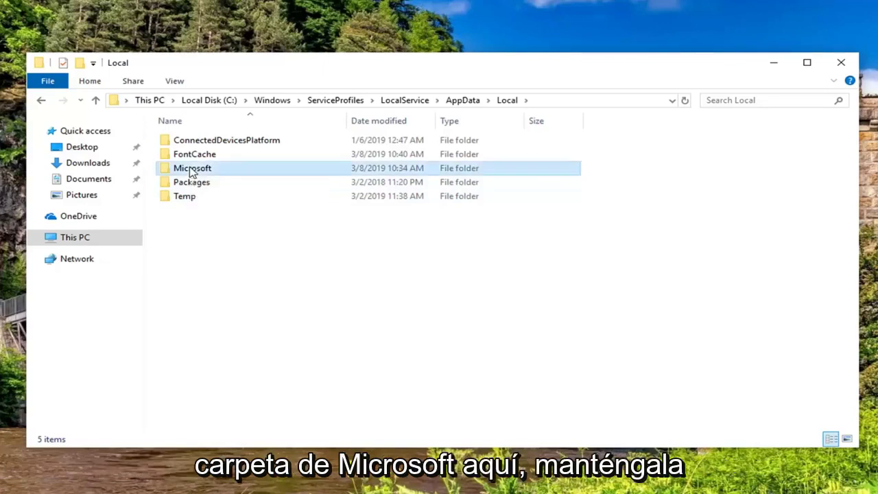
click(397, 250)
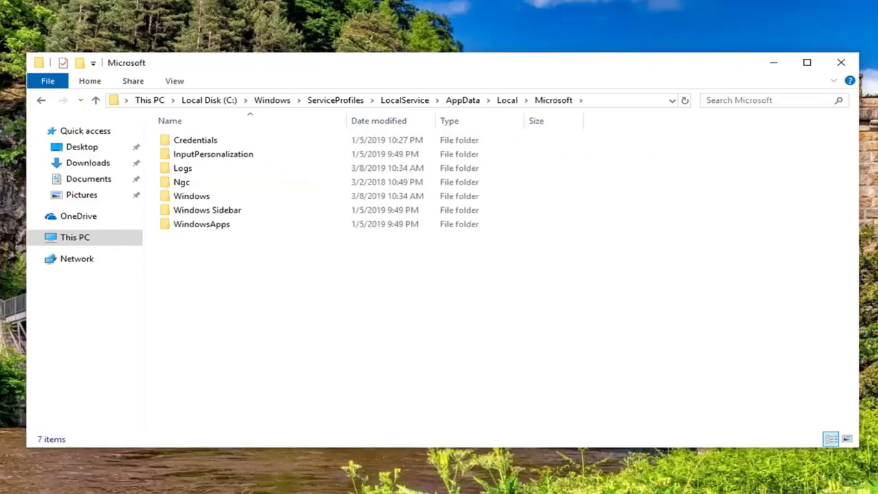
- Open the advanced security settings from the properties of the Ngc folder
right_click(178, 183)
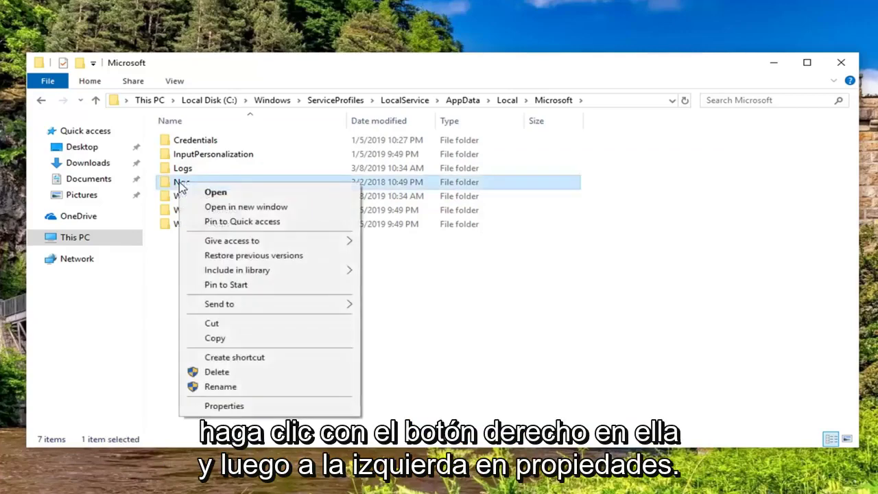
click(224, 406)
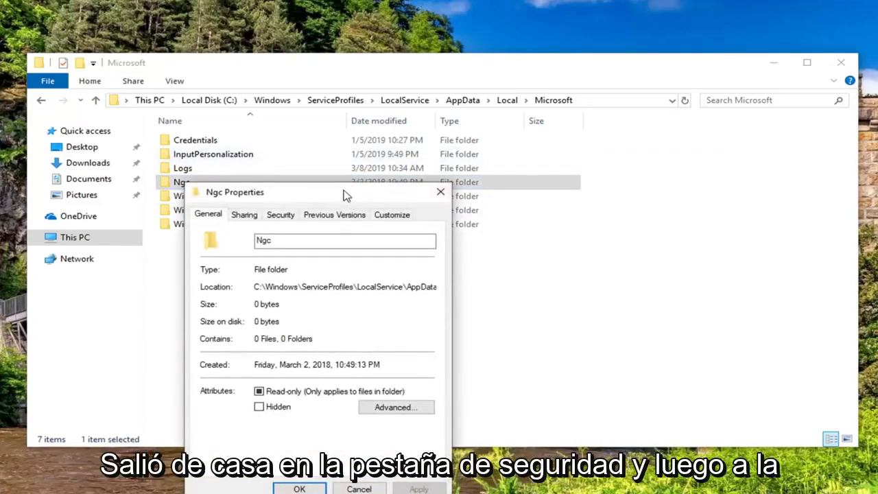
drag(346, 196, 458, 94)
click(404, 117)
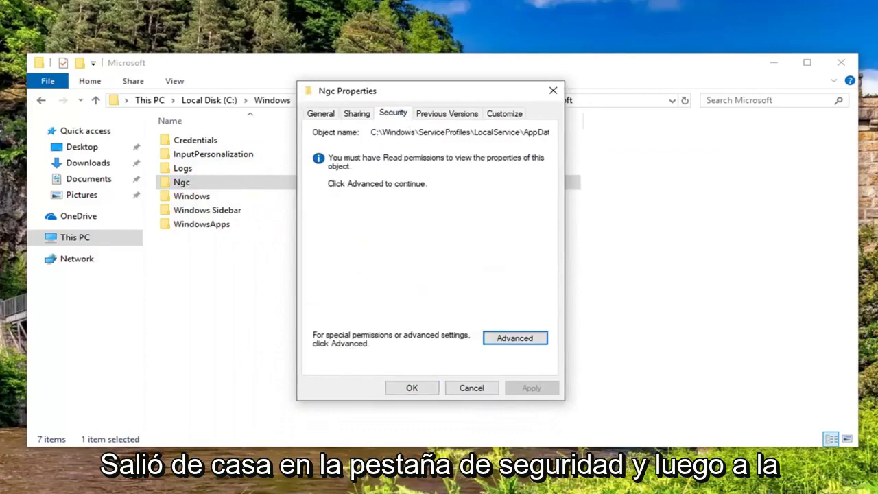
click(516, 341)
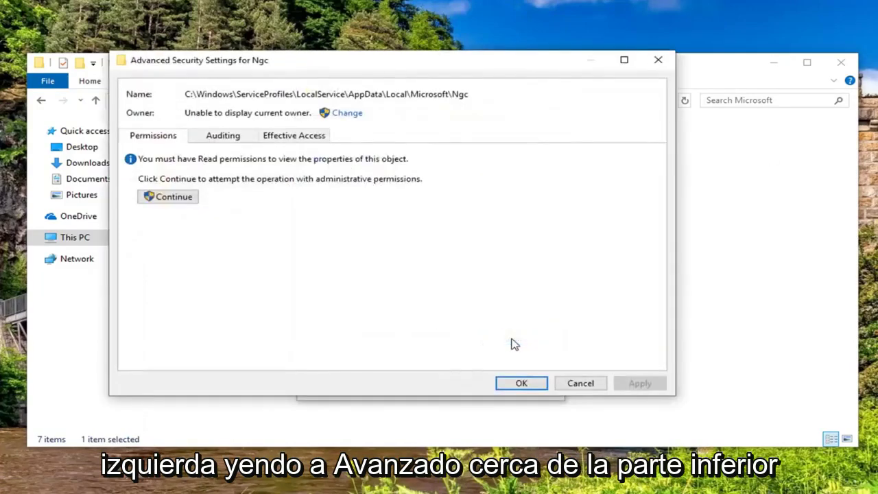
- Change the owner of the Ngc folder to the MDTech user account, checking the name before accepting it
click(348, 113)
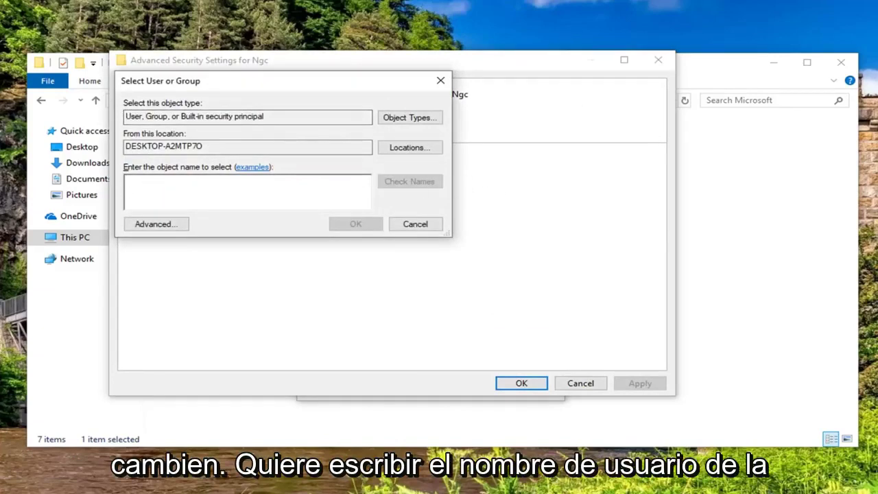
text(MD)
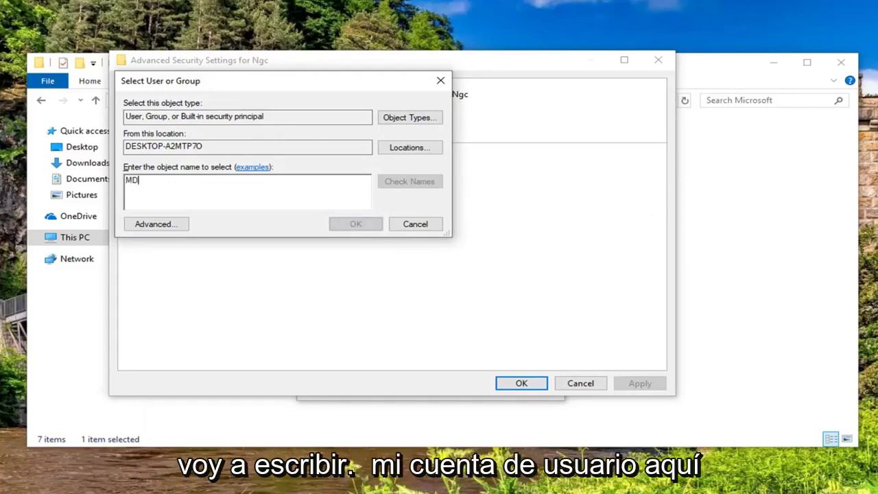
text(Tech)
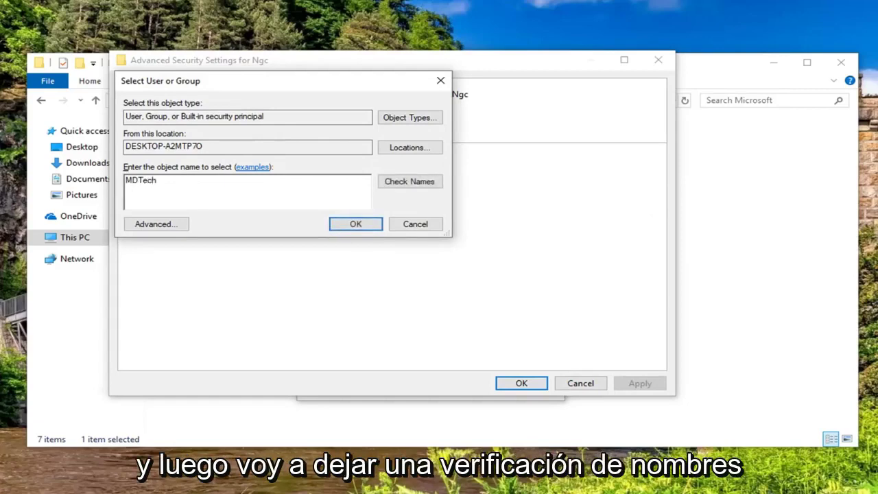
click(412, 184)
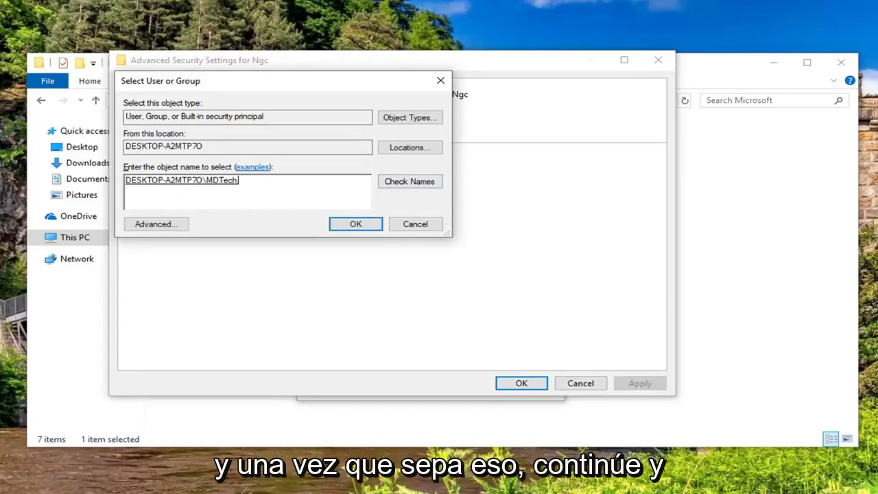
click(351, 225)
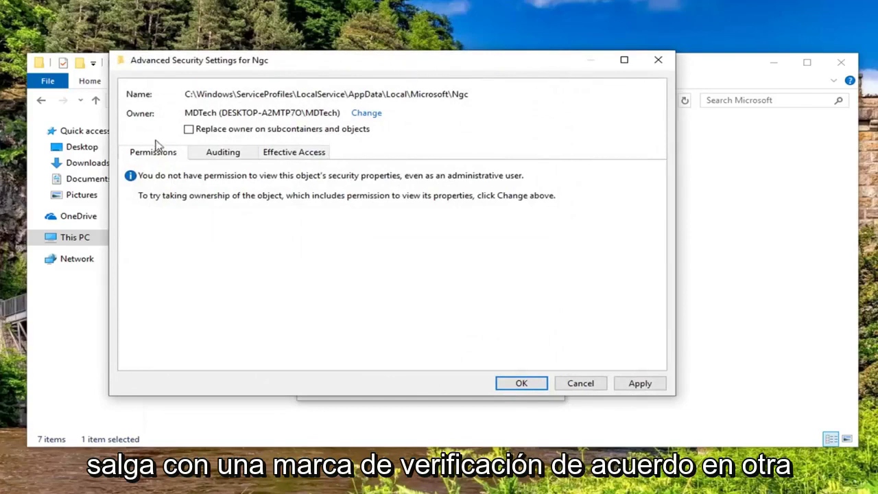
- Enable replacing the owner on subcontainers and objects, apply it with Full Control permissions, and close the Ngc security and properties dialogs
click(189, 131)
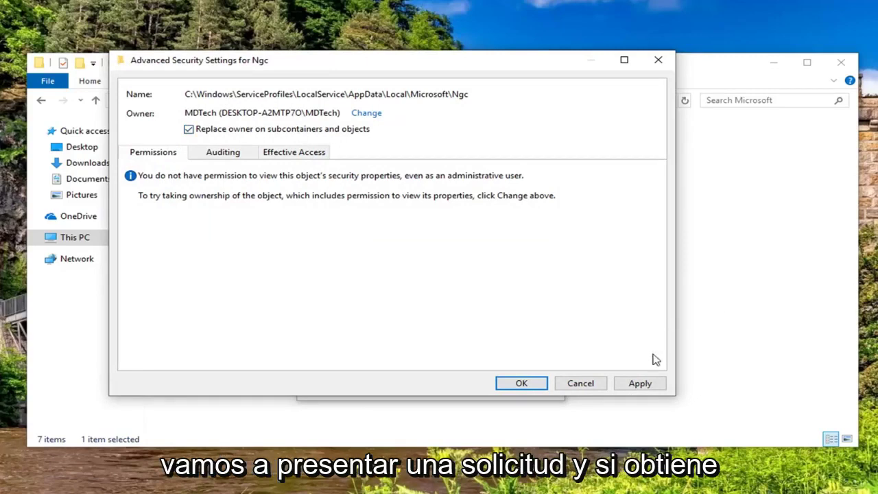
click(642, 384)
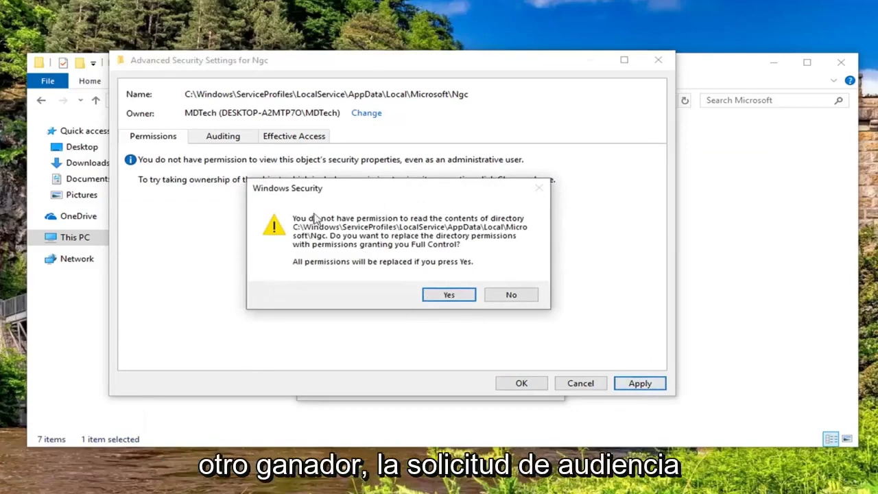
click(447, 296)
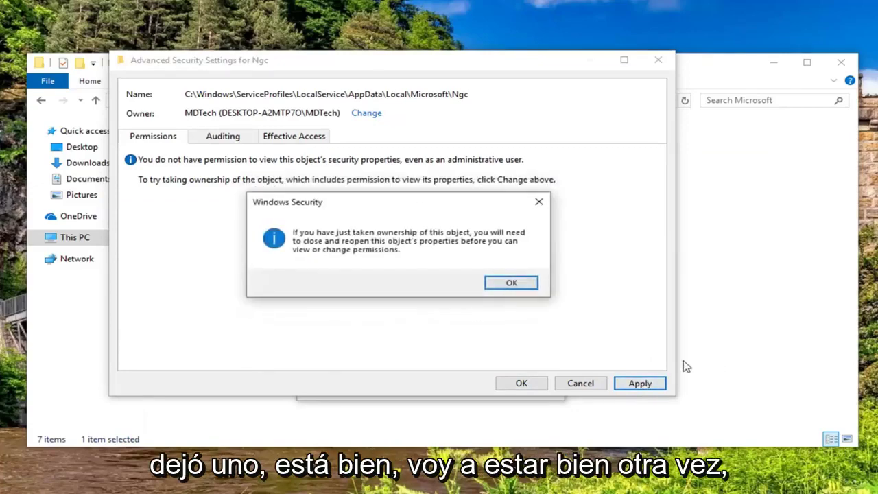
click(512, 284)
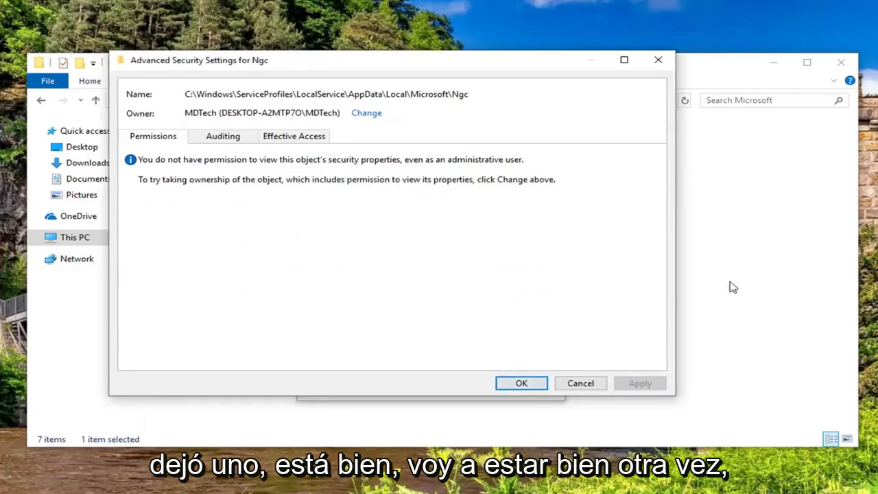
click(521, 384)
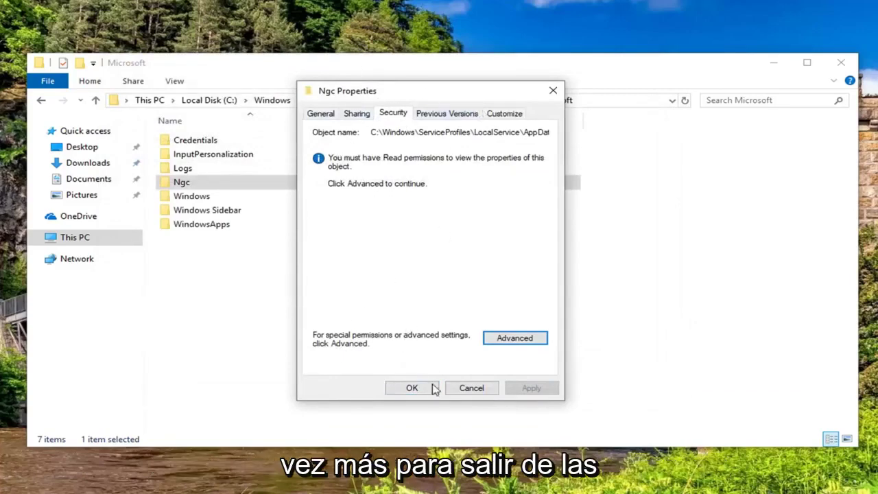
click(412, 388)
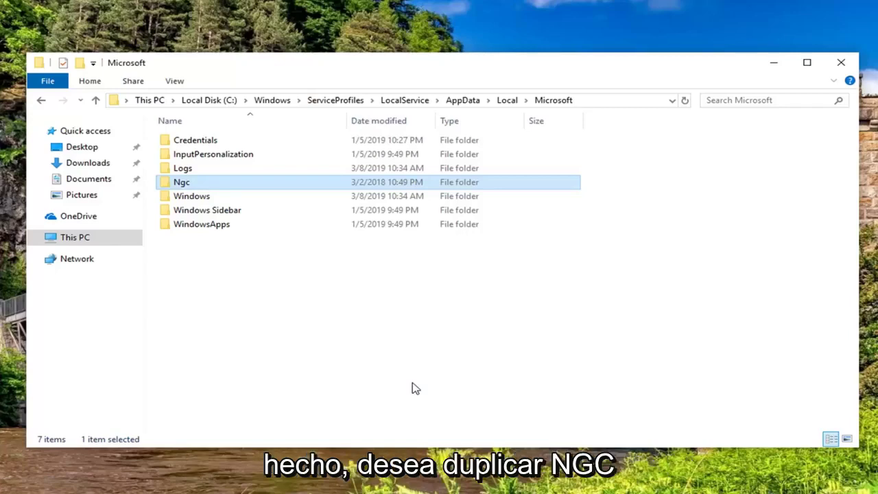
- Open the Ngc folder and try to select all of its contents for deletion
double_click(183, 183)
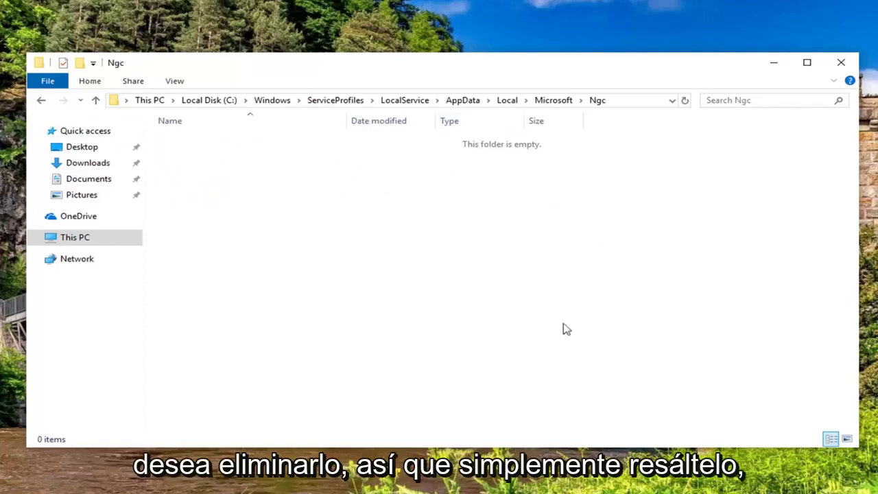
drag(393, 288, 257, 153)
right_click(259, 158)
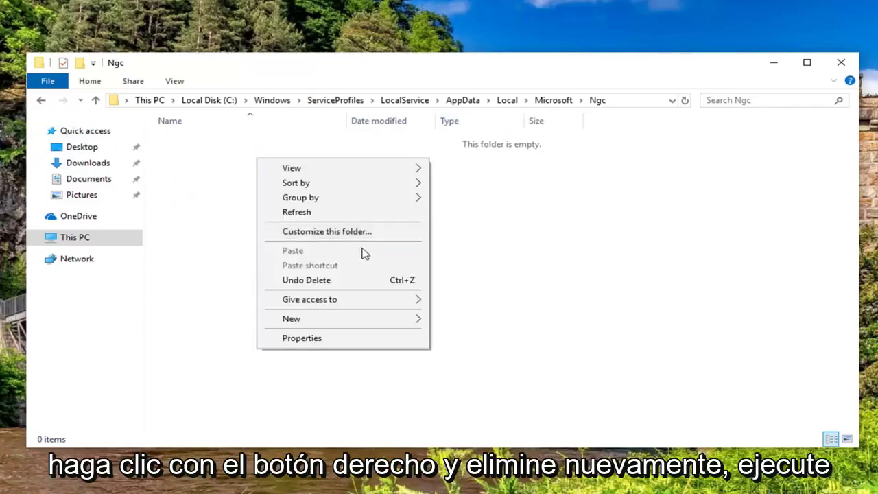
click(610, 244)
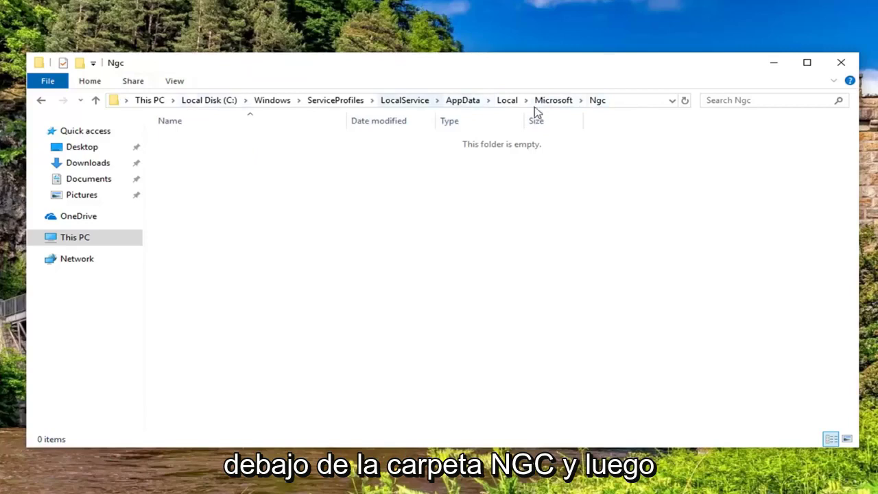